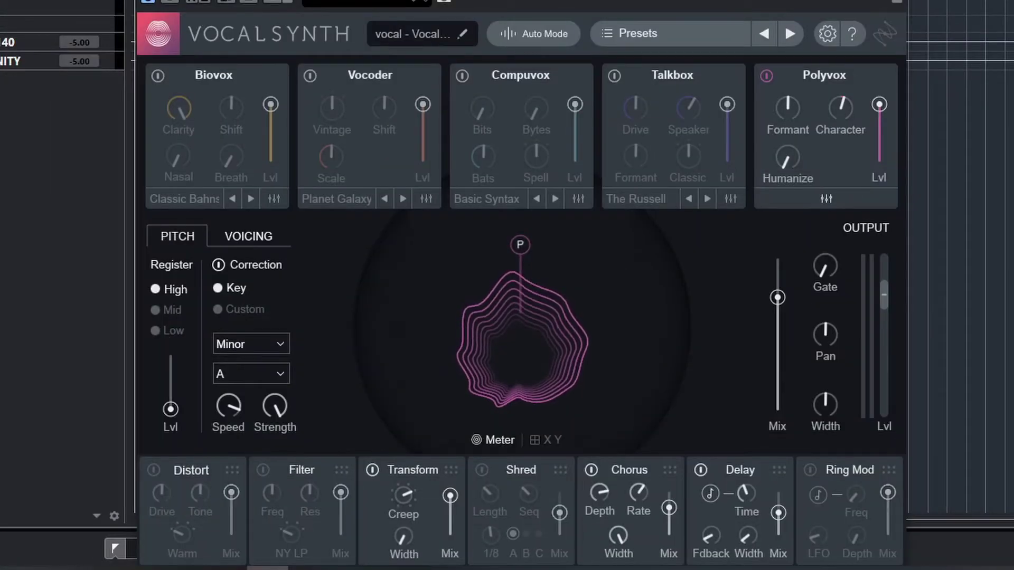
- Open VocalSynth 2's mode chooser and review the Auto, MIDI and Sidechain setup pages
left_click(552, 31)
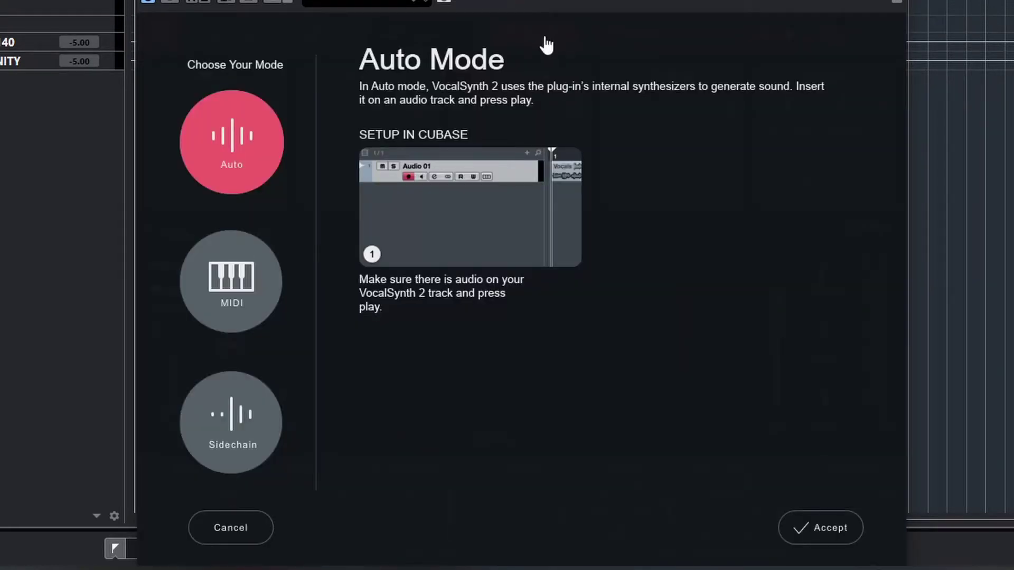
left_click(261, 273)
left_click(235, 420)
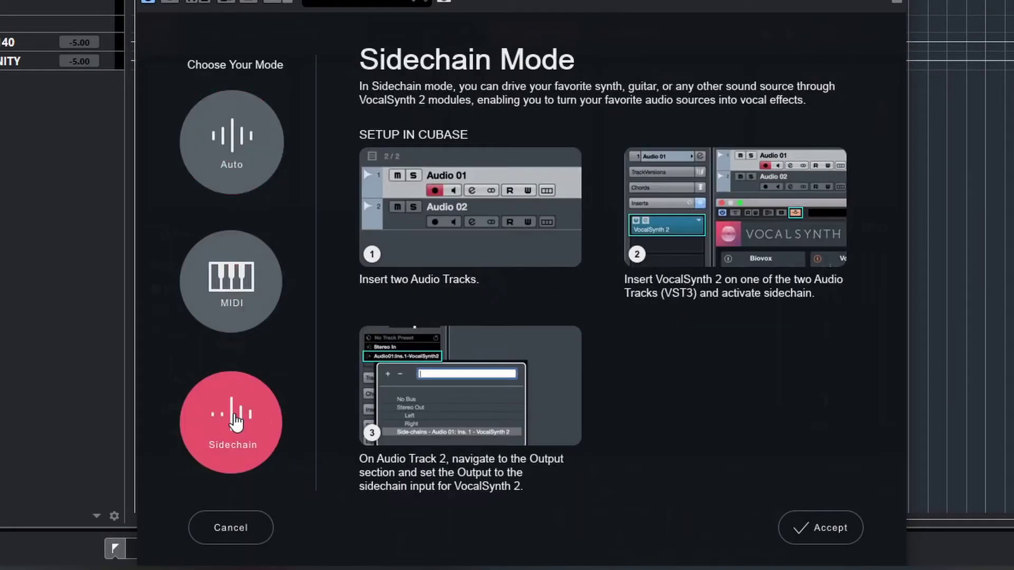
left_click(247, 139)
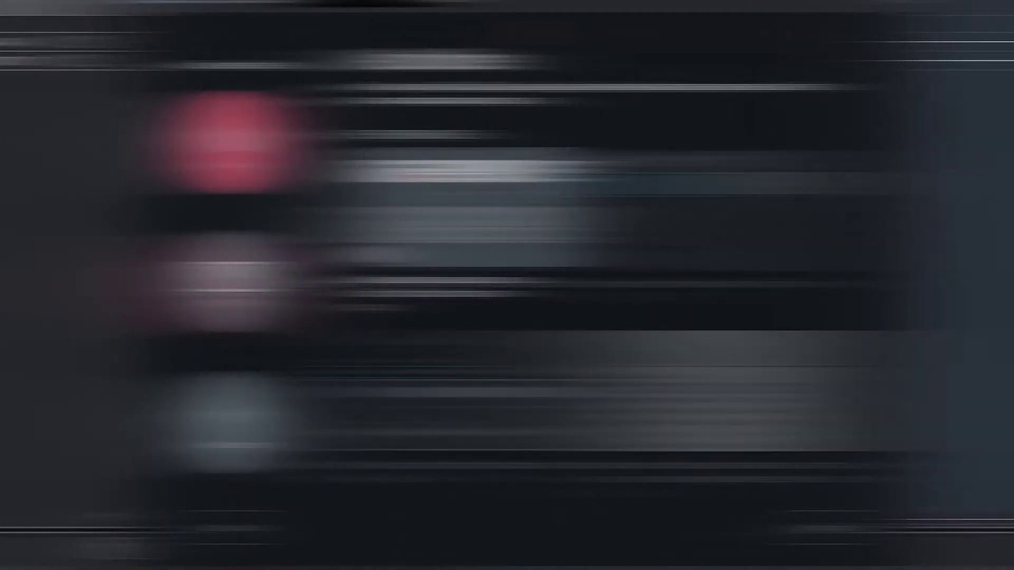
- Choose MIDI in the Choose Your Mode panel to display the MIDI Mode setup page
left_click(231, 279)
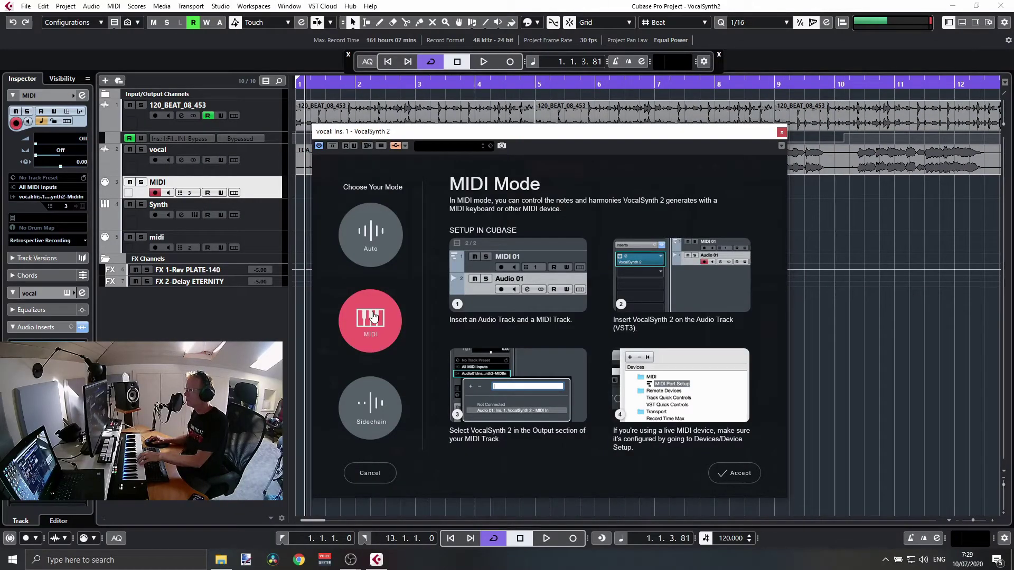
- Accept MIDI mode and add a new MIDI track named 'vocal midi'
left_click(735, 472)
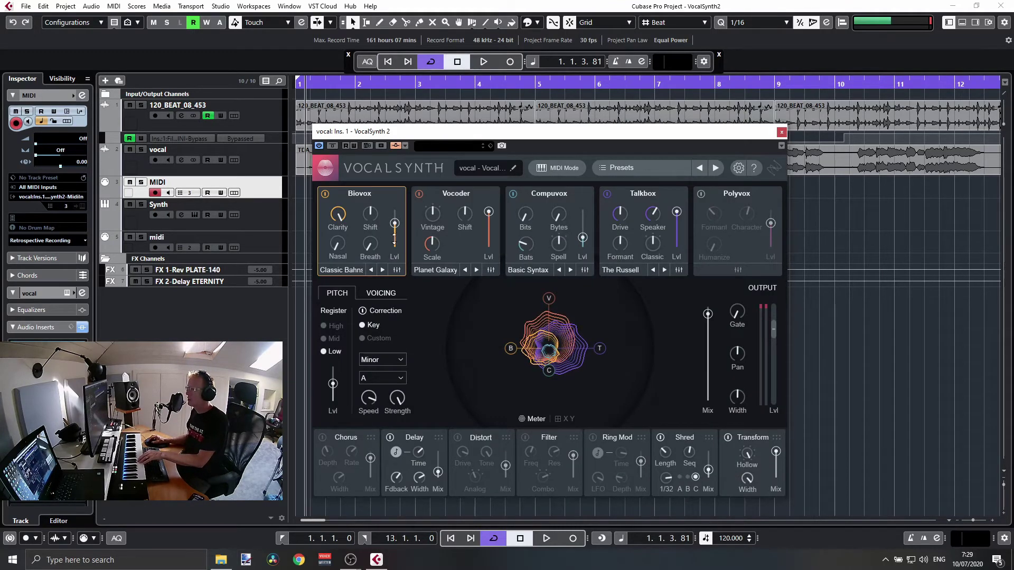
right_click(236, 182)
mouse_move(280, 191)
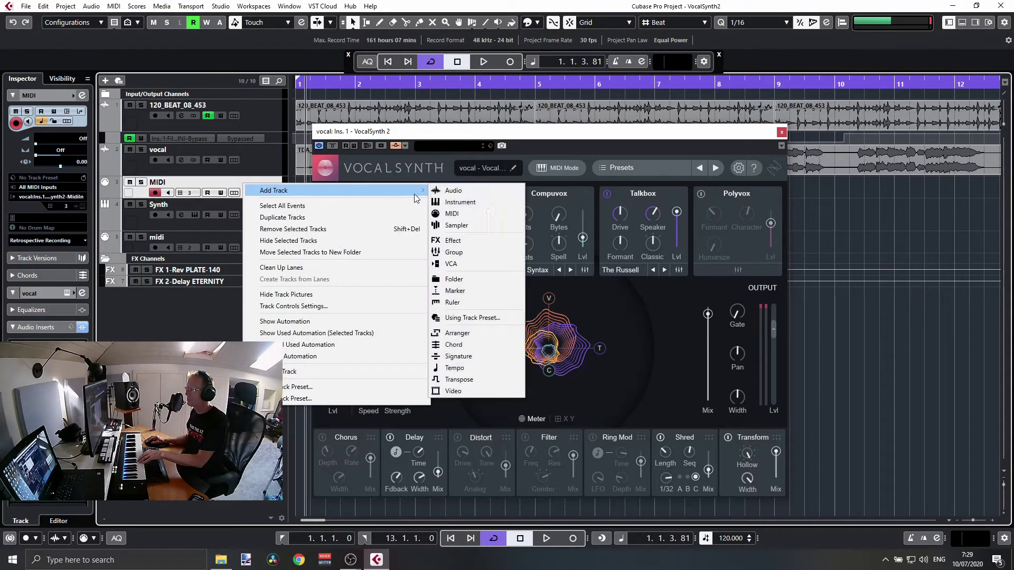
left_click(451, 213)
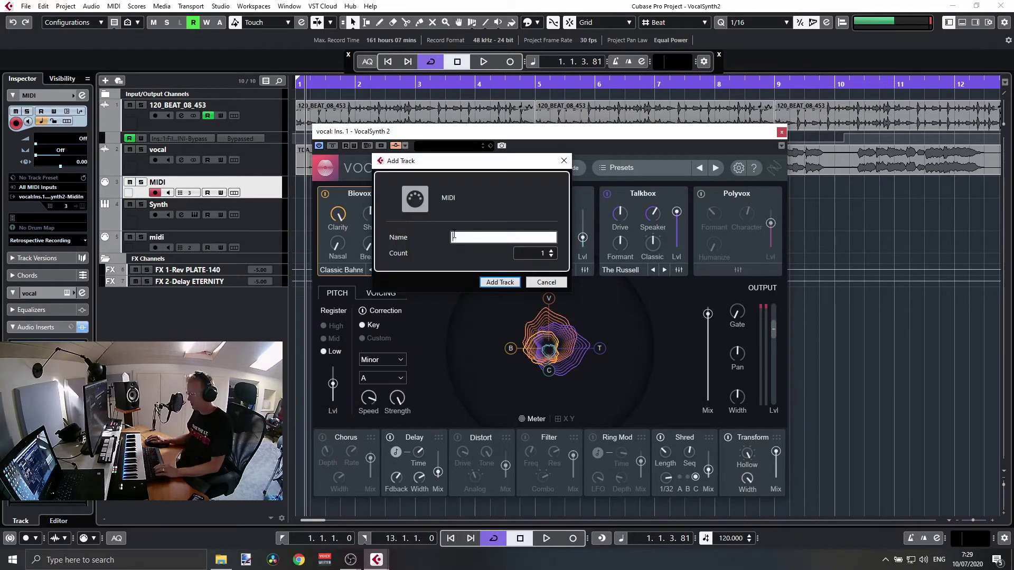
type("vocal")
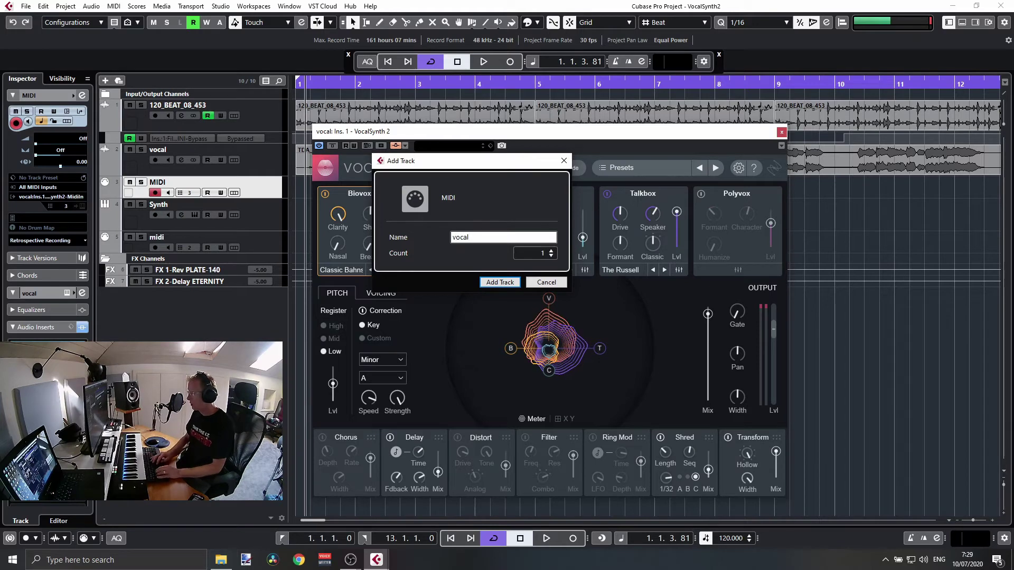
type(" midi")
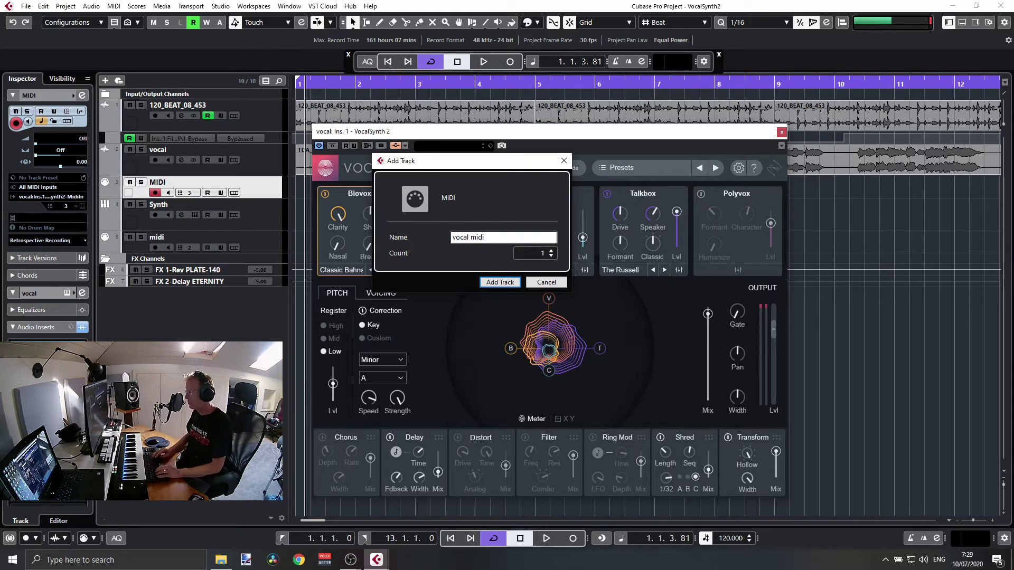
key("Return")
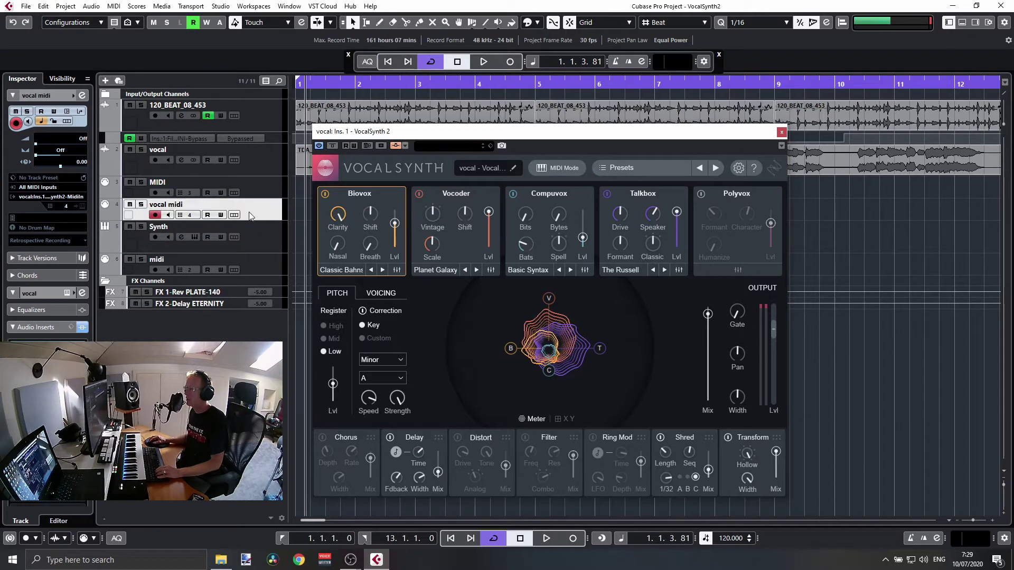
- Move 'vocal midi' under vocal, keep its output on VocalSynth 2, and rewind to bar 1
left_click_drag(256, 201, 259, 185)
left_click(28, 198)
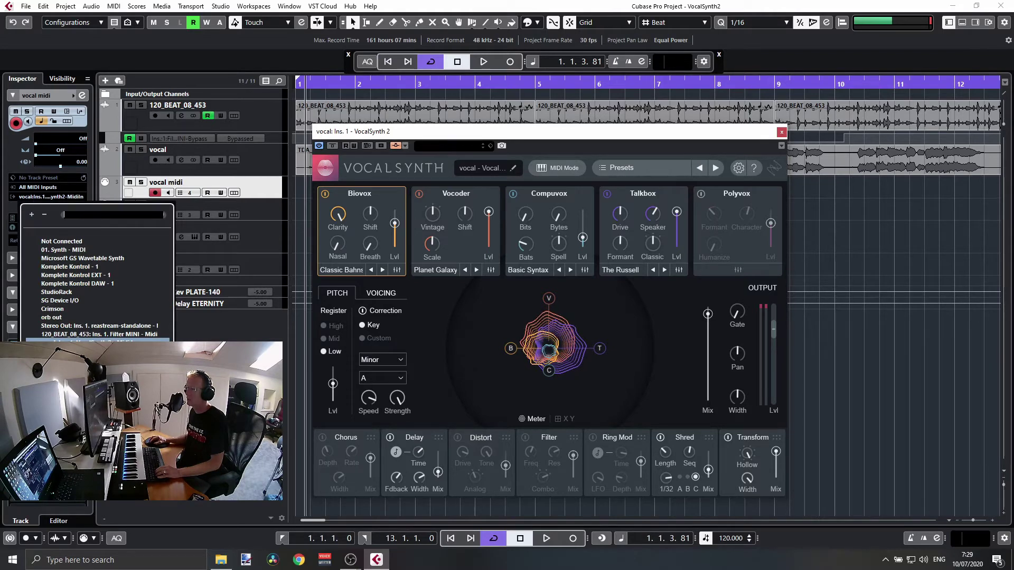
left_click(97, 341)
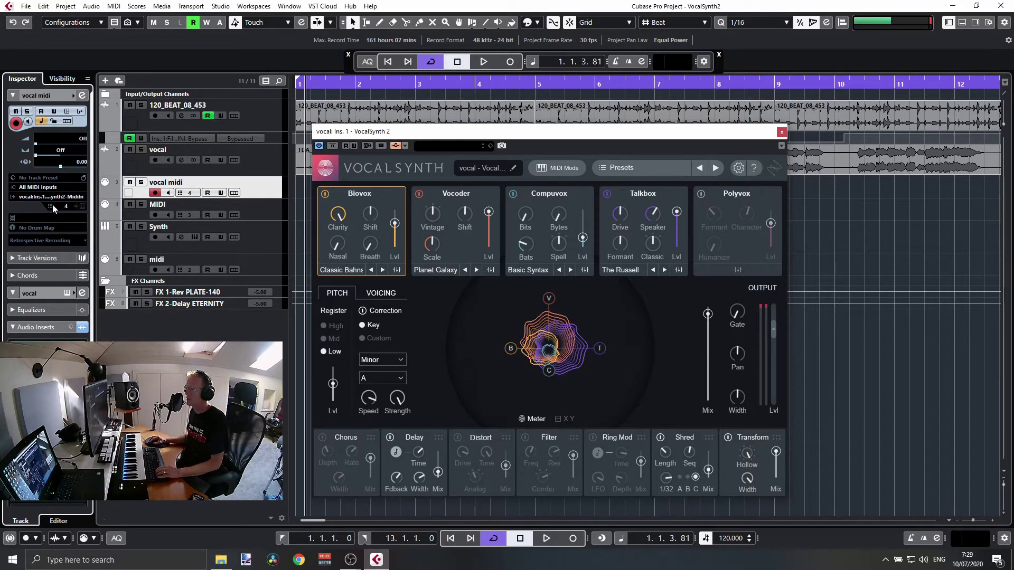
left_click(37, 196)
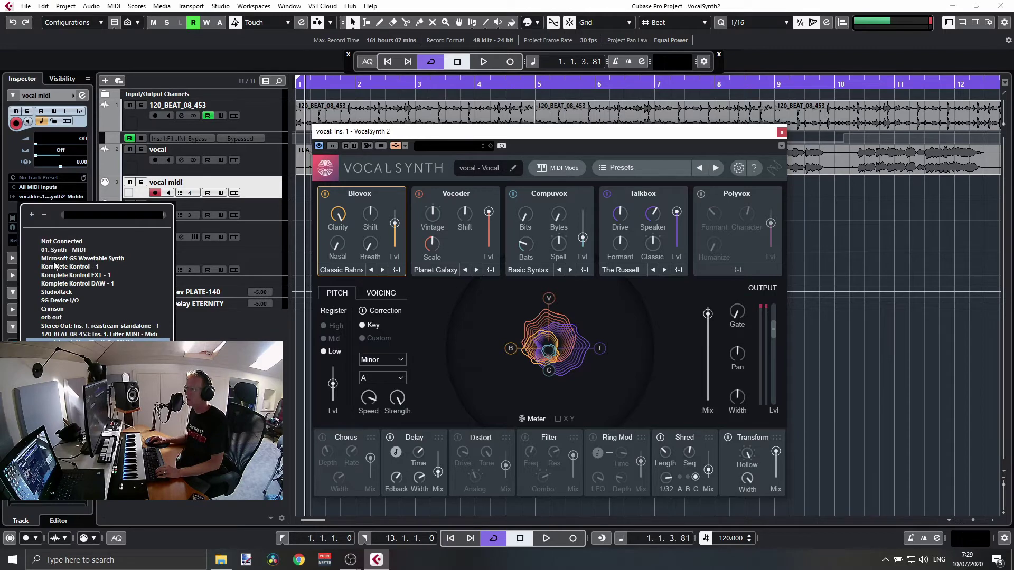
left_click(68, 345)
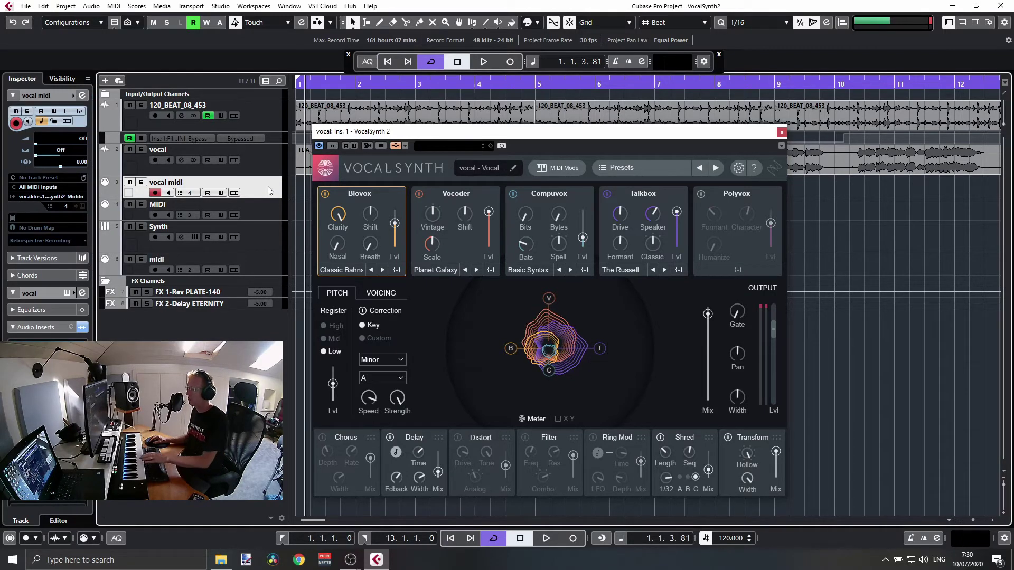
left_click(299, 83)
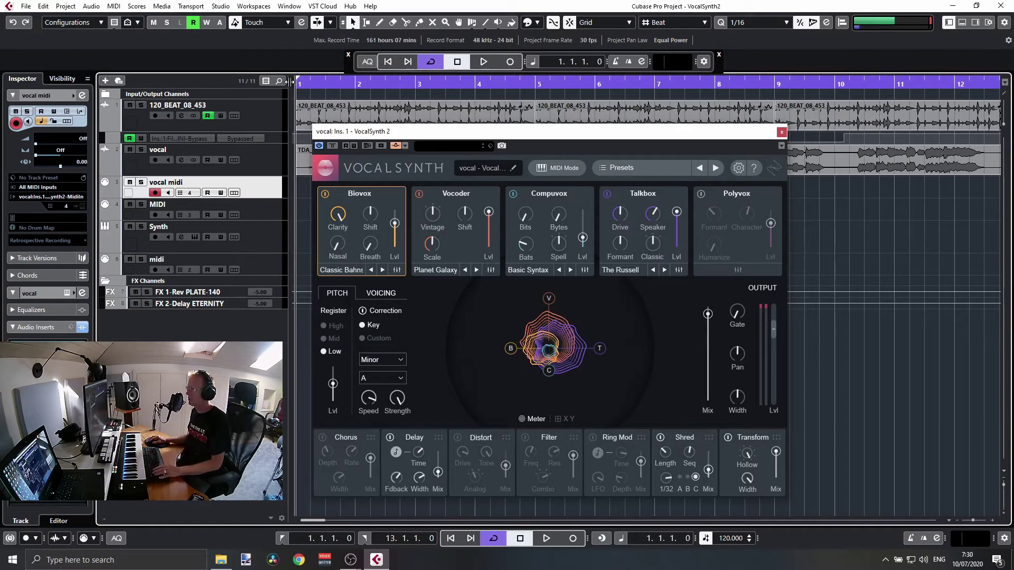
- Start playback, lower the pitch level to 17 and raise the Shred mix to 65
key("space")
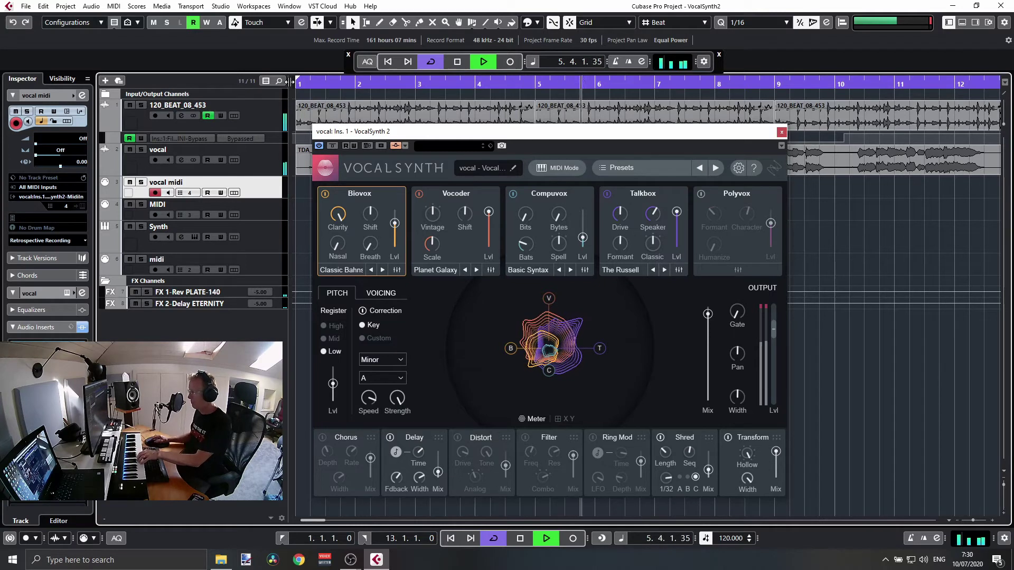
left_click_drag(333, 384, 333, 394)
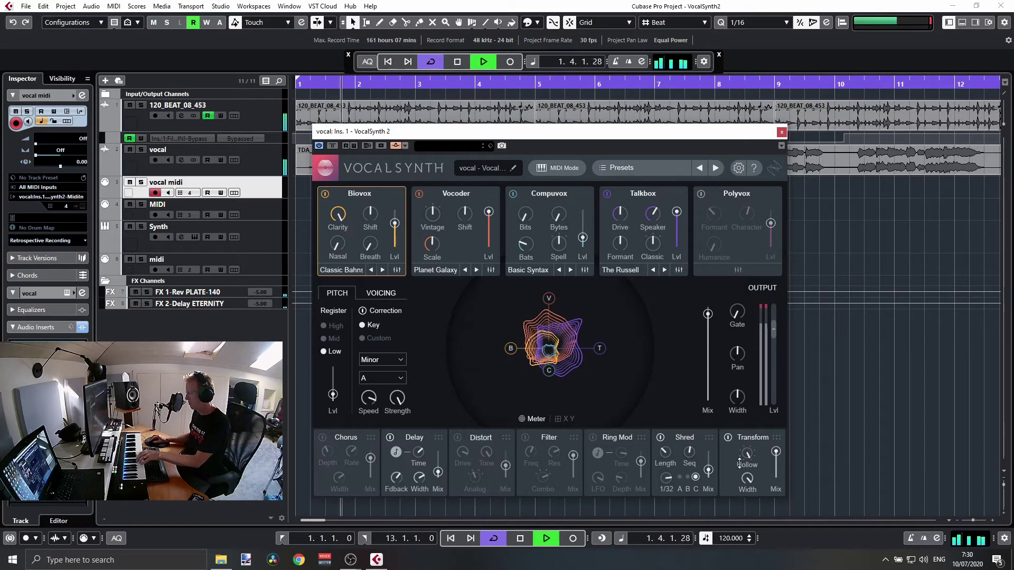
left_click_drag(708, 470, 708, 460)
- Switch off the Shred and Transform effects and switch on Chorus
left_click(660, 437)
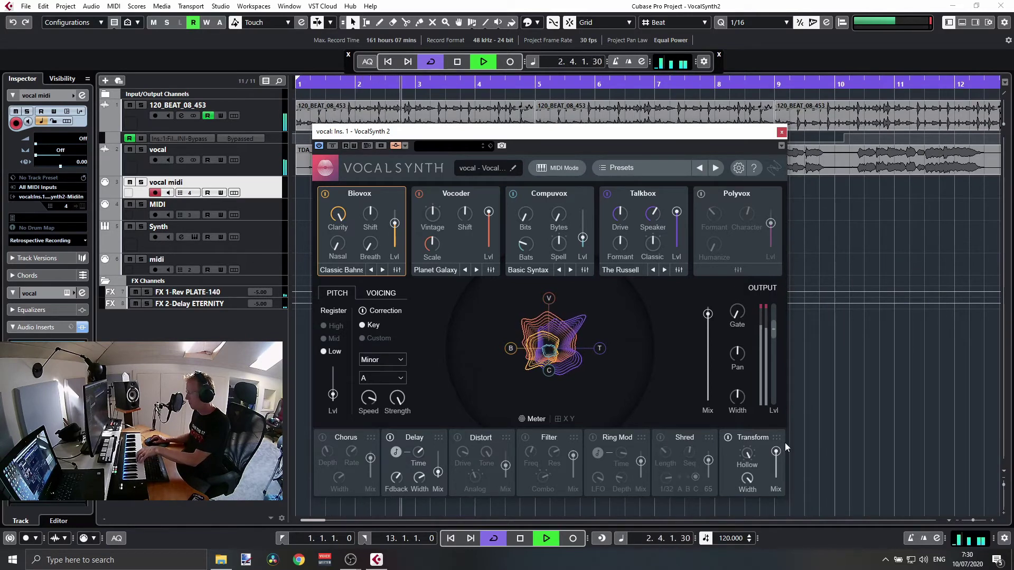
left_click(727, 437)
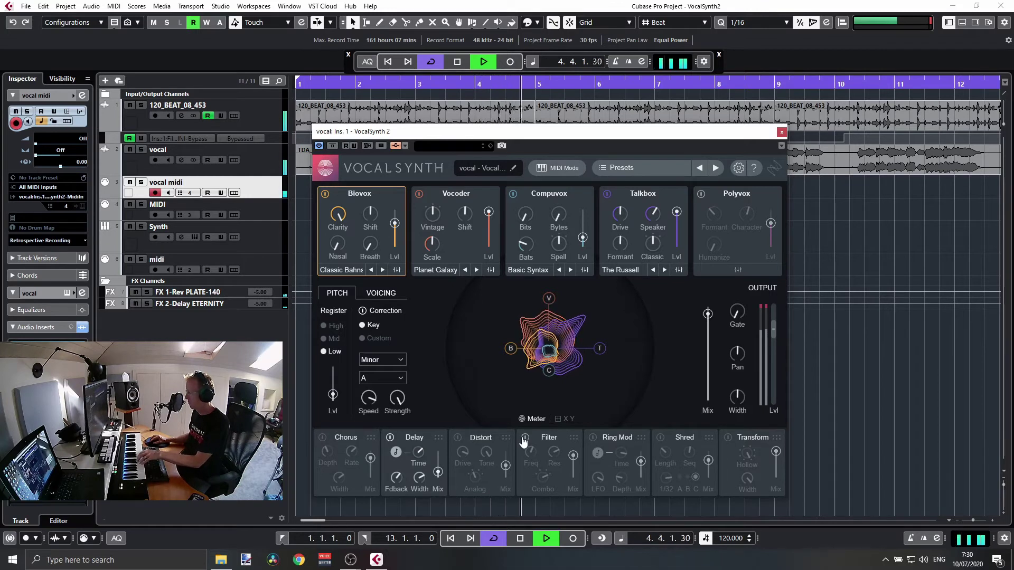
left_click(323, 438)
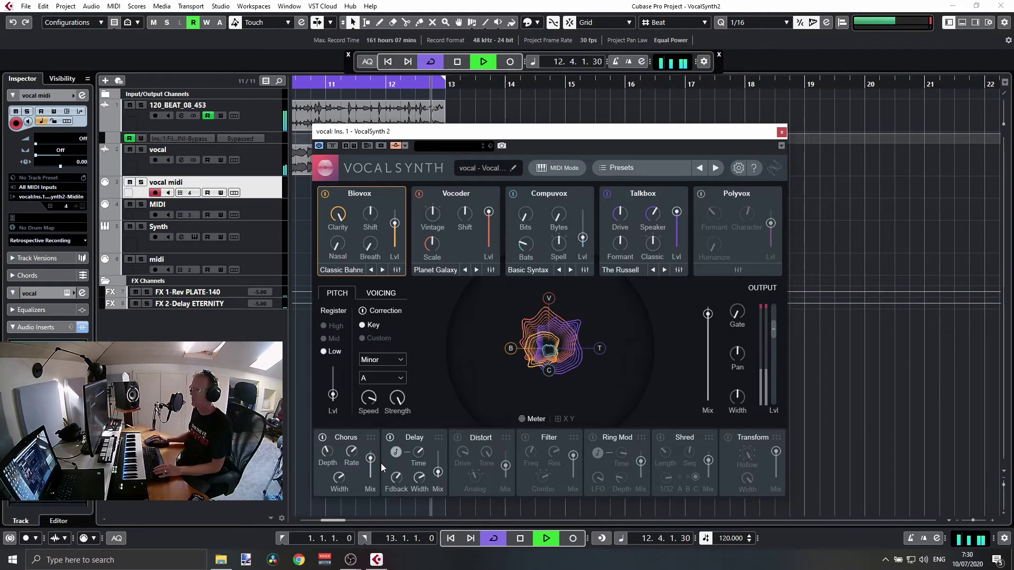
- Stop playback
key("space")
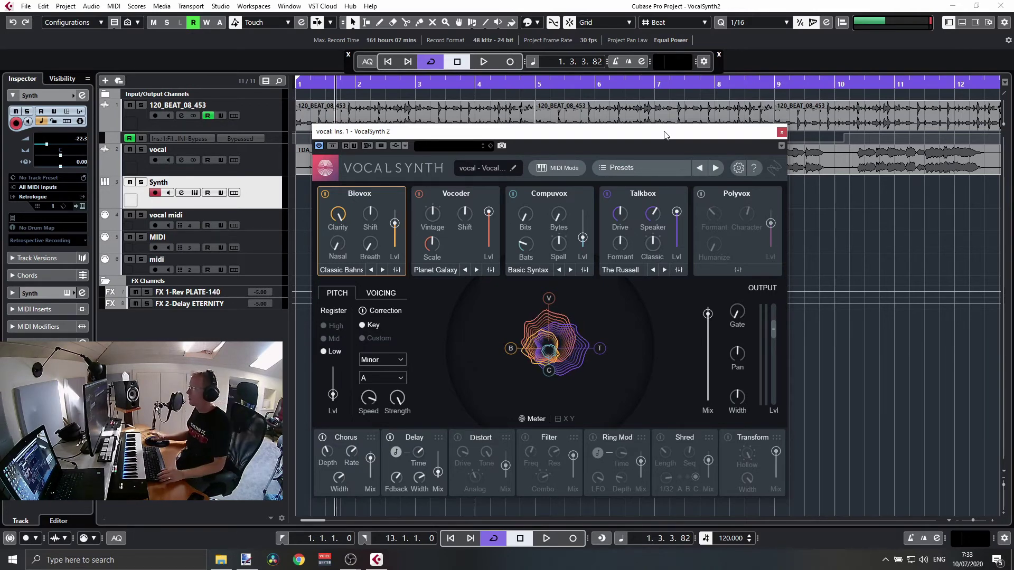
- Open VocalSynth's mode setup, choose Sidechain and accept it
left_click(577, 167)
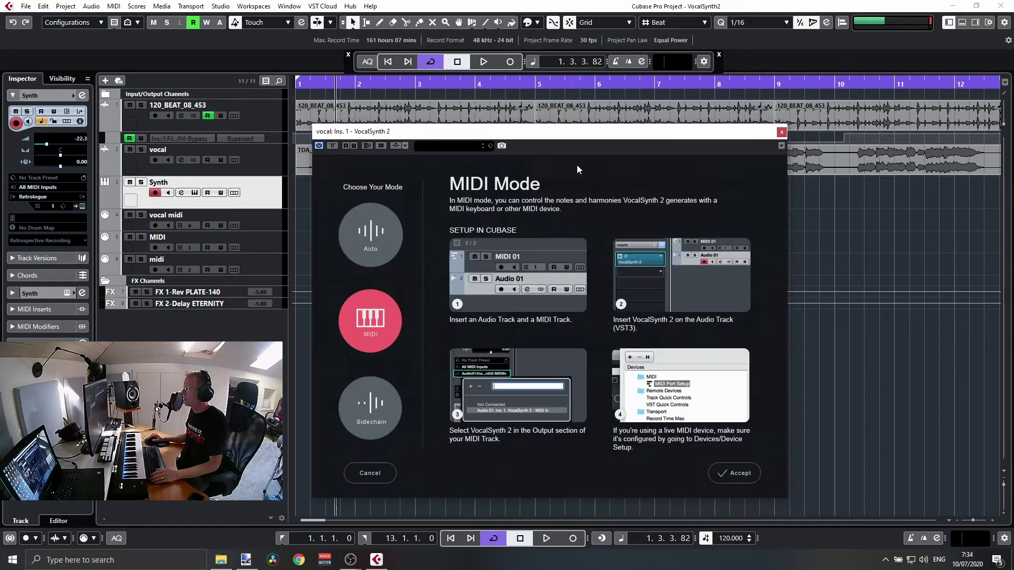
left_click(378, 405)
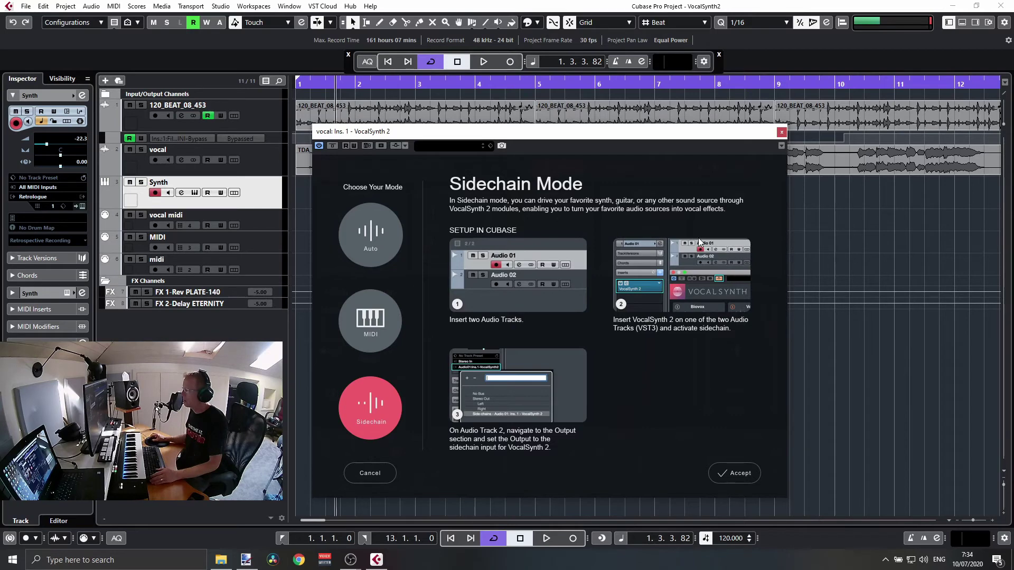
left_click(723, 477)
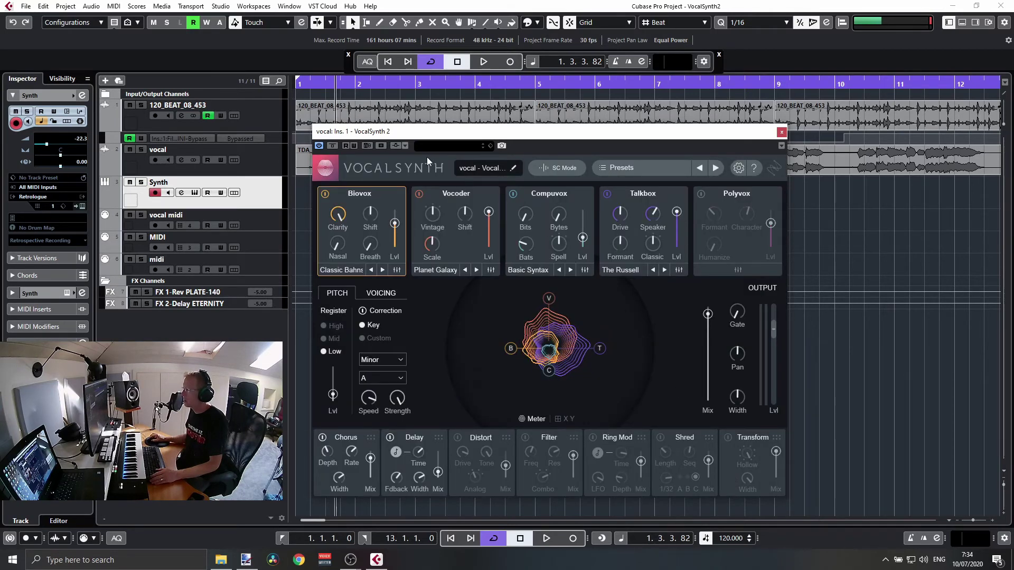
- Activate VocalSynth's side-chain and add the Synth track as its side-chain input
left_click(395, 146)
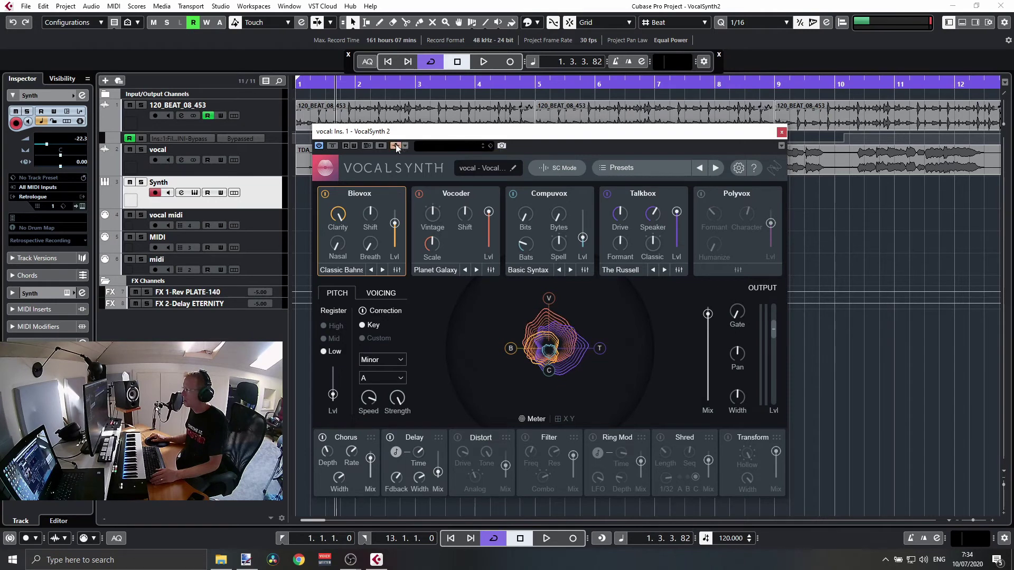
left_click(405, 147)
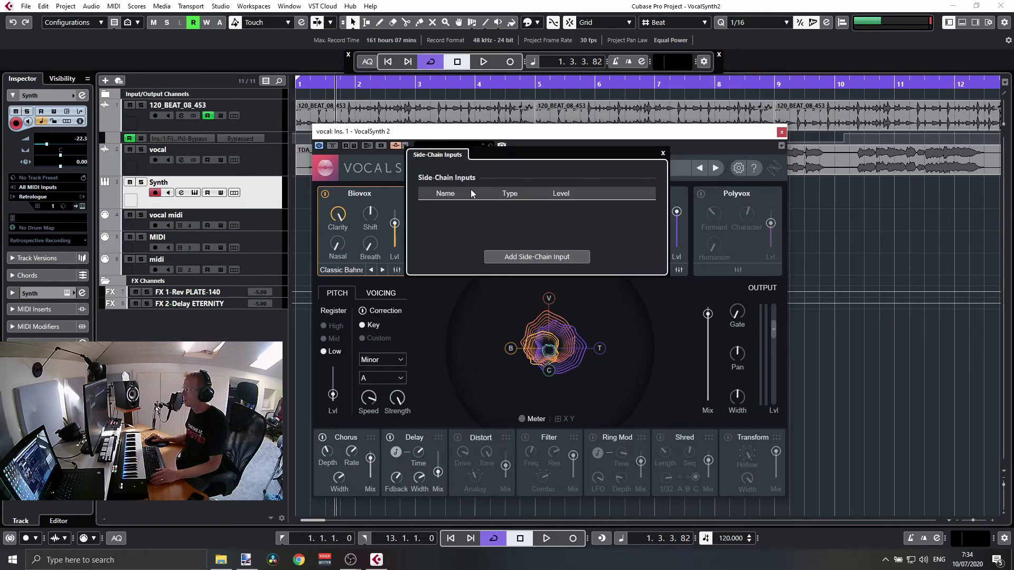
left_click(549, 261)
left_click(581, 307)
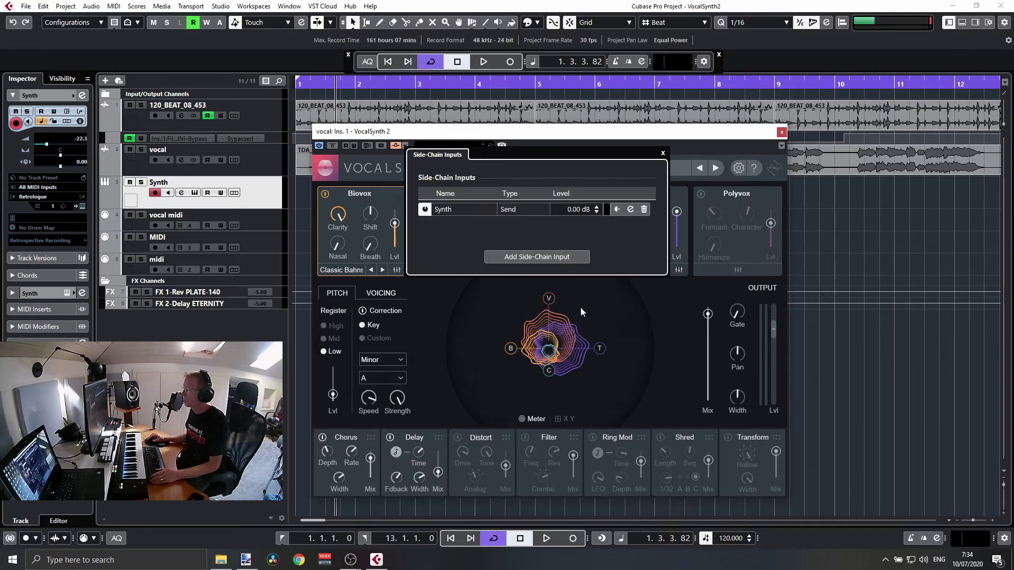
left_click(663, 153)
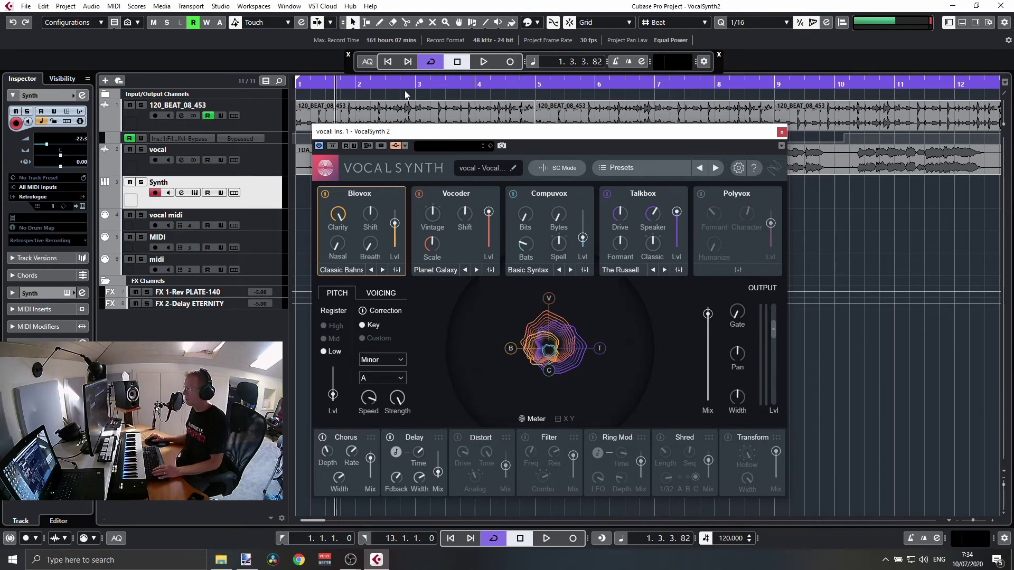
key("space")
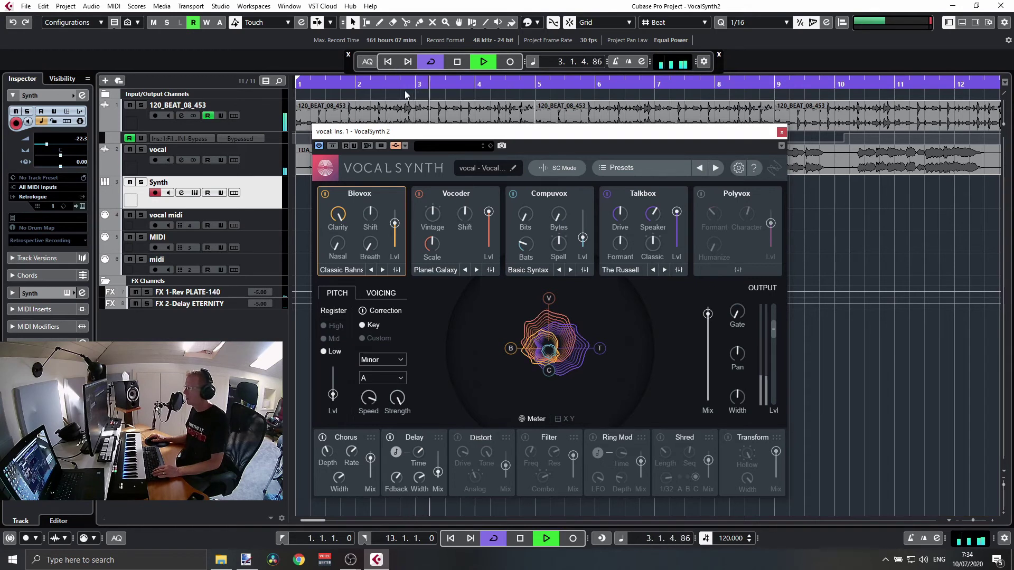
key("space")
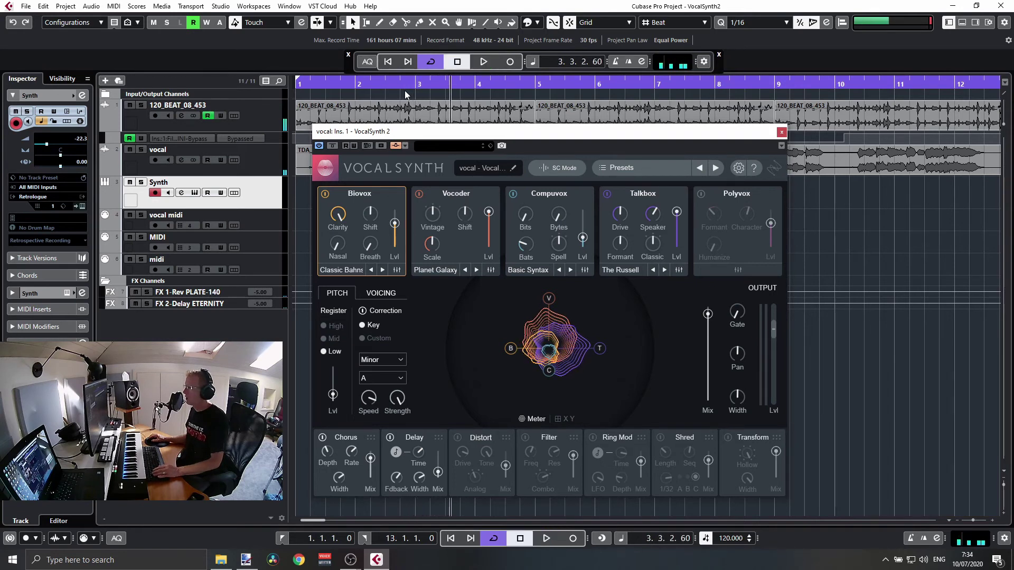
key("space")
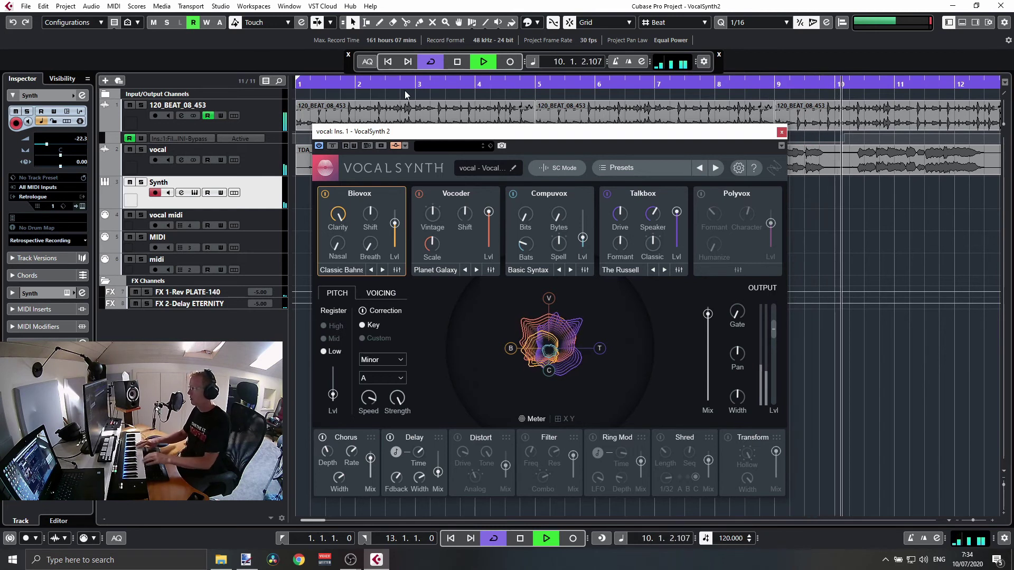
key("space")
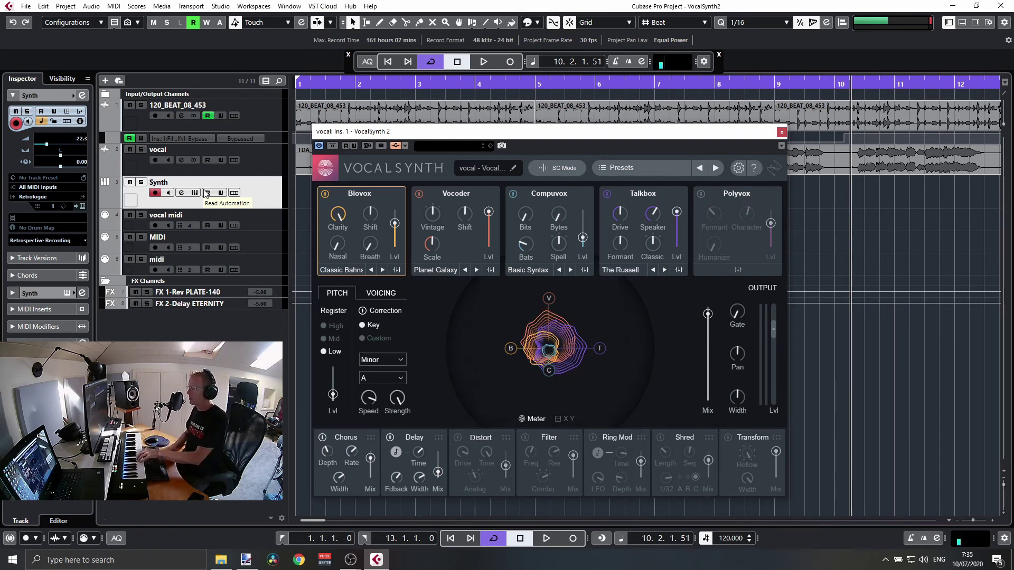
- Play the project, raise VocalSynth's Compuvox level to 84, then stop
key("space")
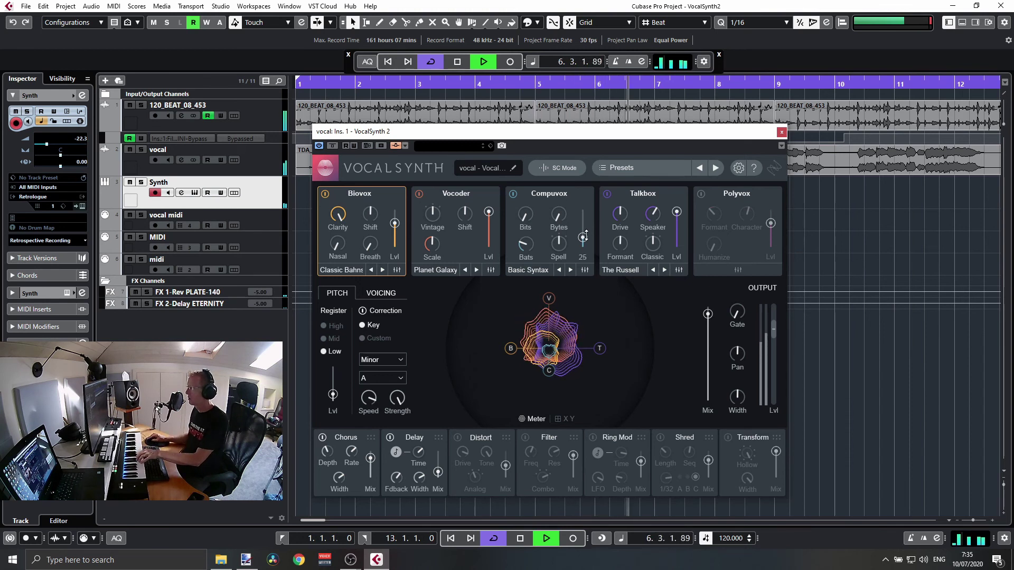
left_click_drag(583, 238, 583, 216)
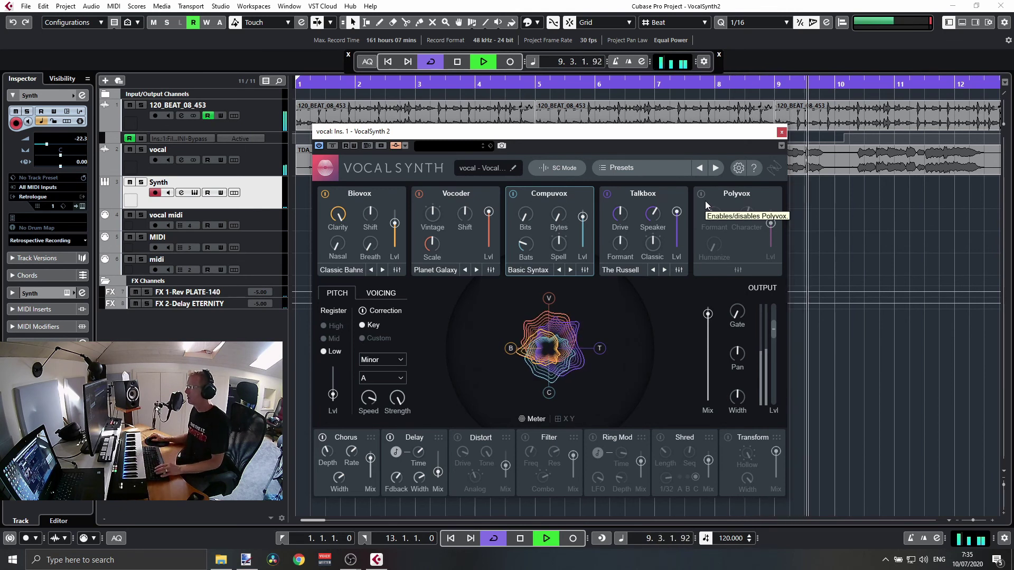
key("space")
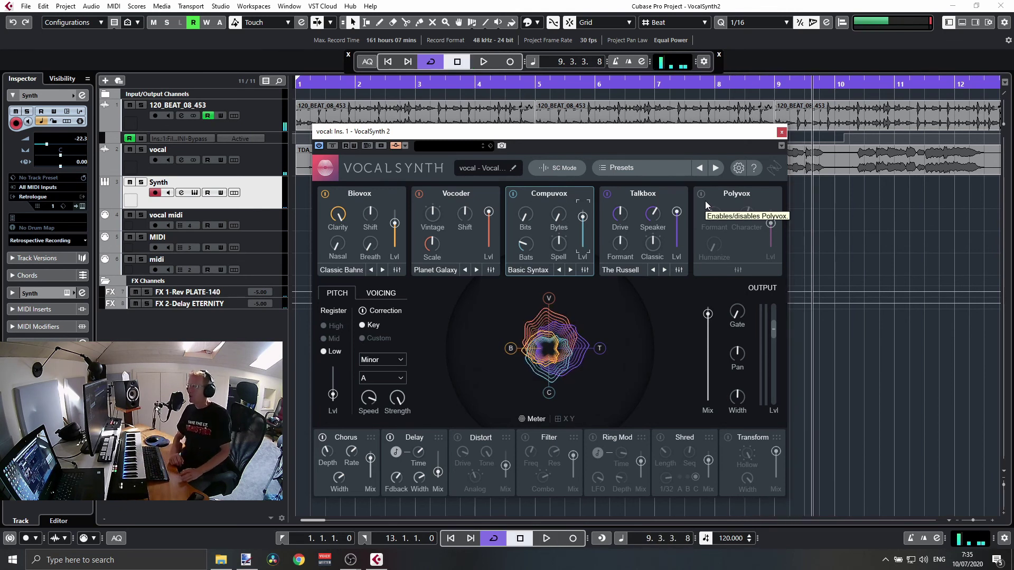